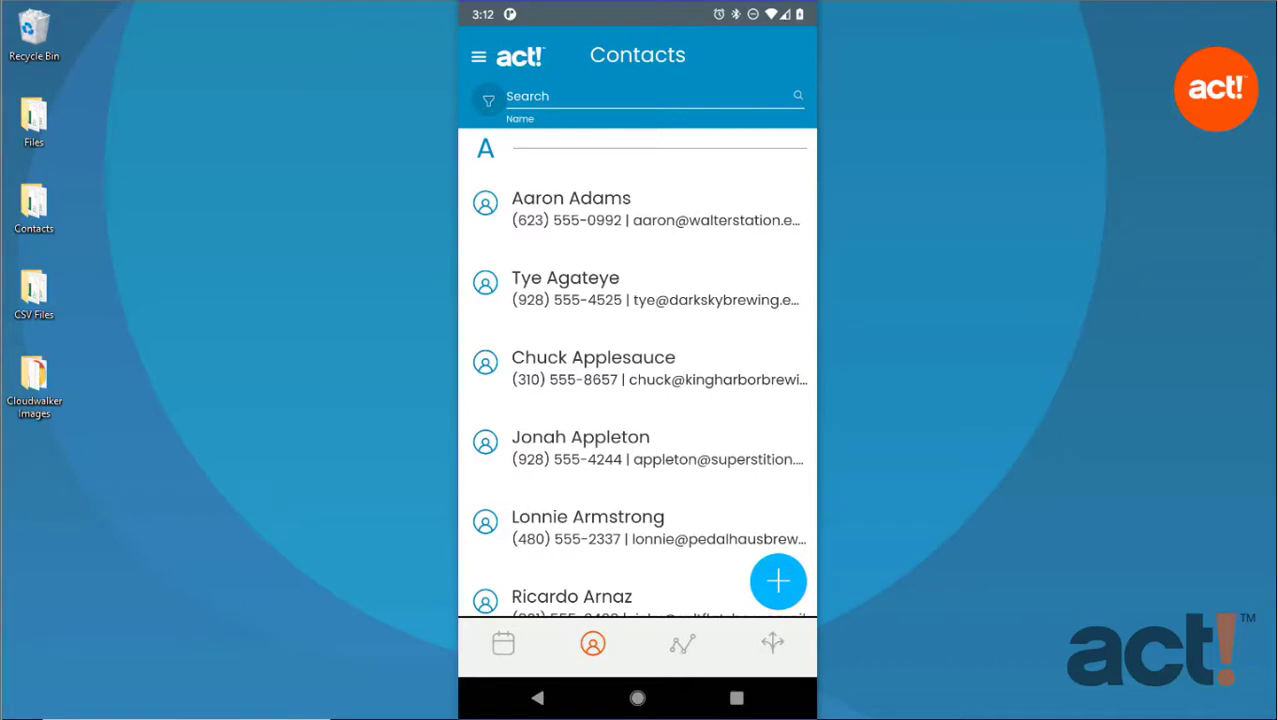
Step: Search contacts by the owner's surname and open the Westminster Brewing Co. owner's Details page
left_click(589, 100)
type("canine")
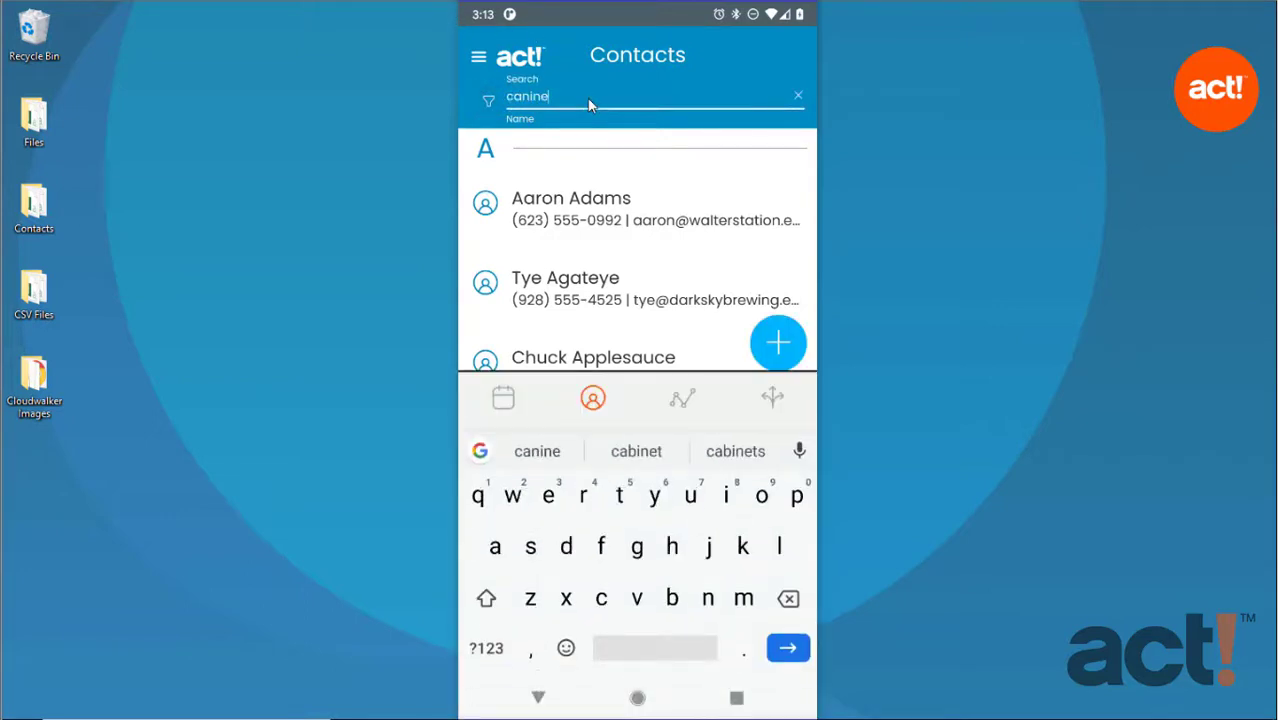
key("Return")
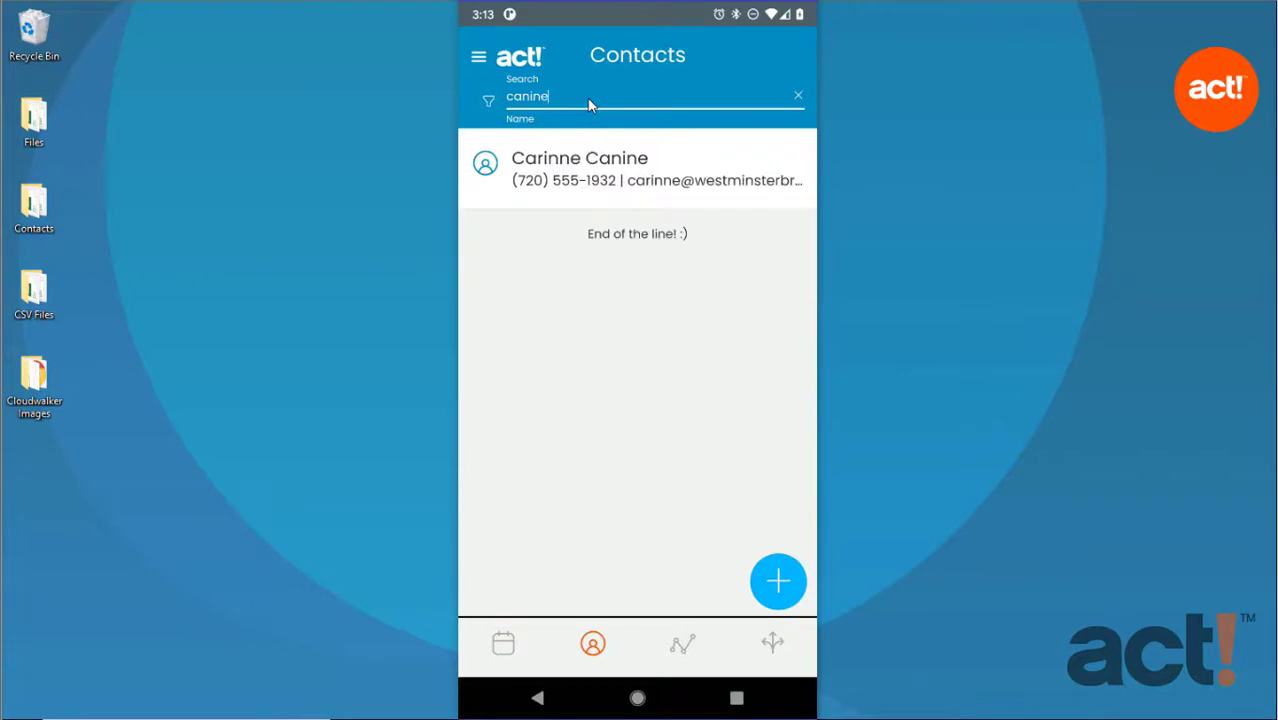
left_click(592, 180)
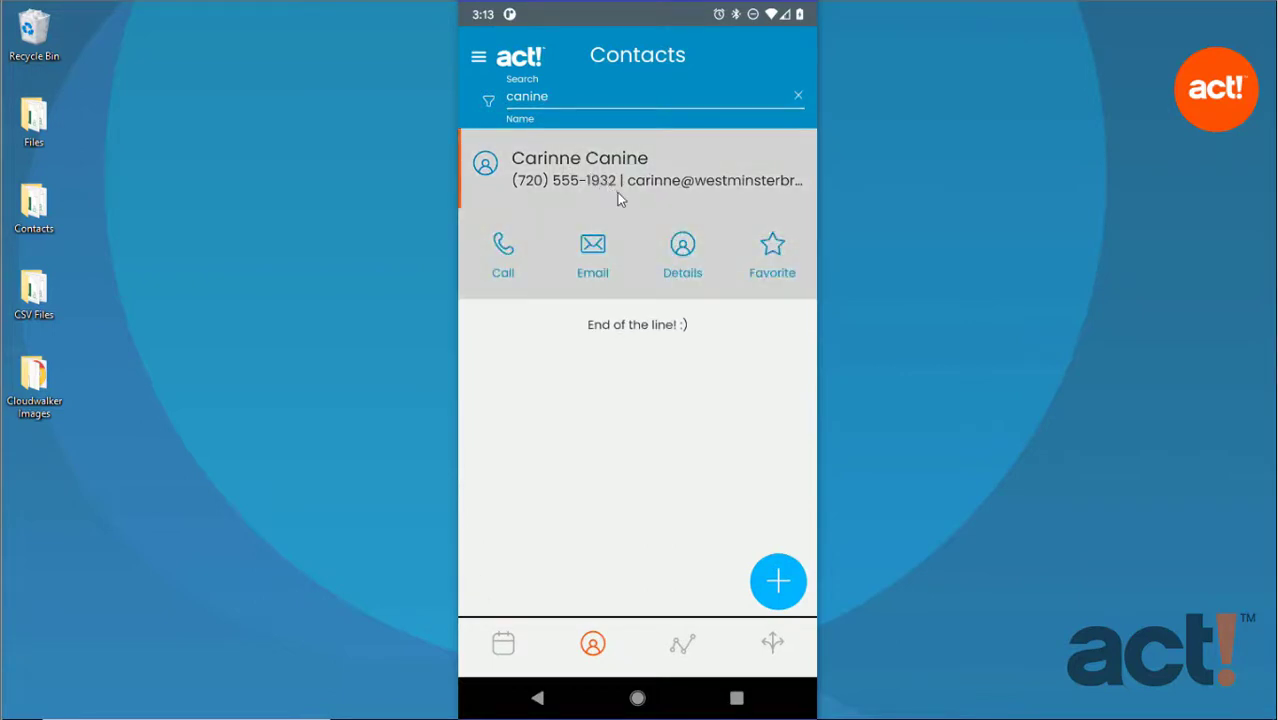
left_click(684, 252)
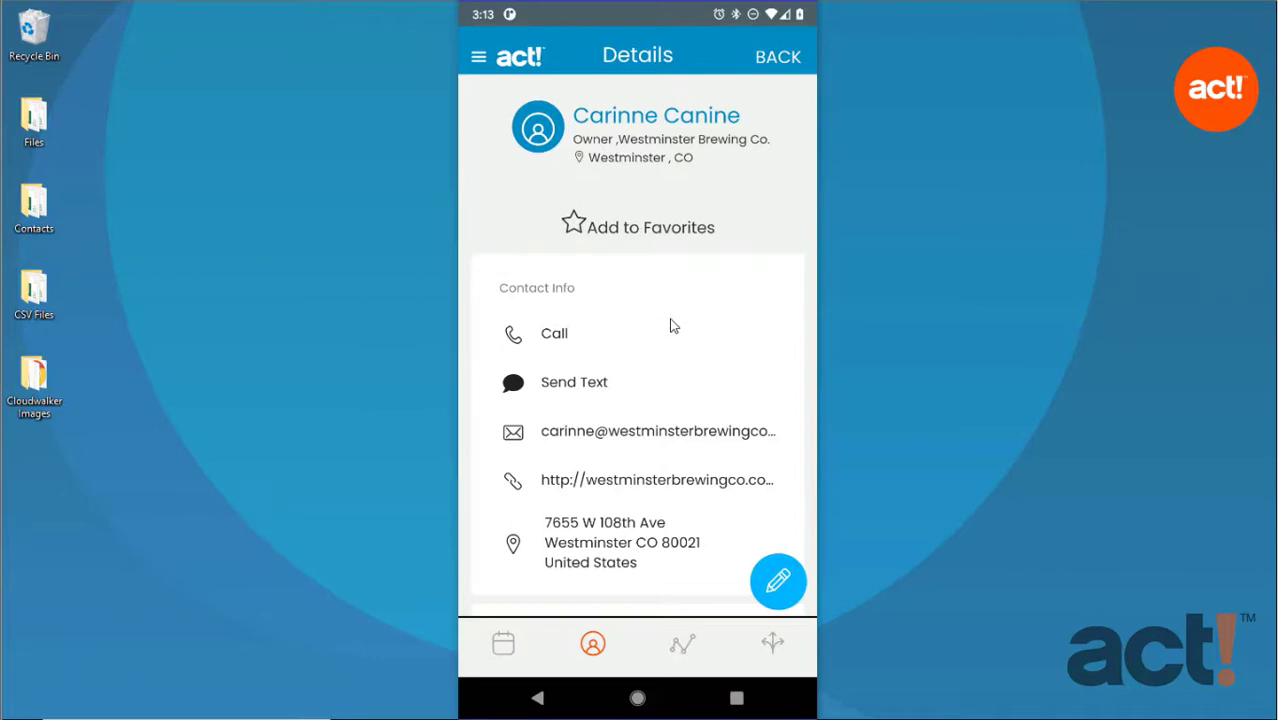
Step: Scroll the contact's Details page down to the Opportunities section showing Summer Spectacular 2021
left_click_drag(638, 434, 650, 170)
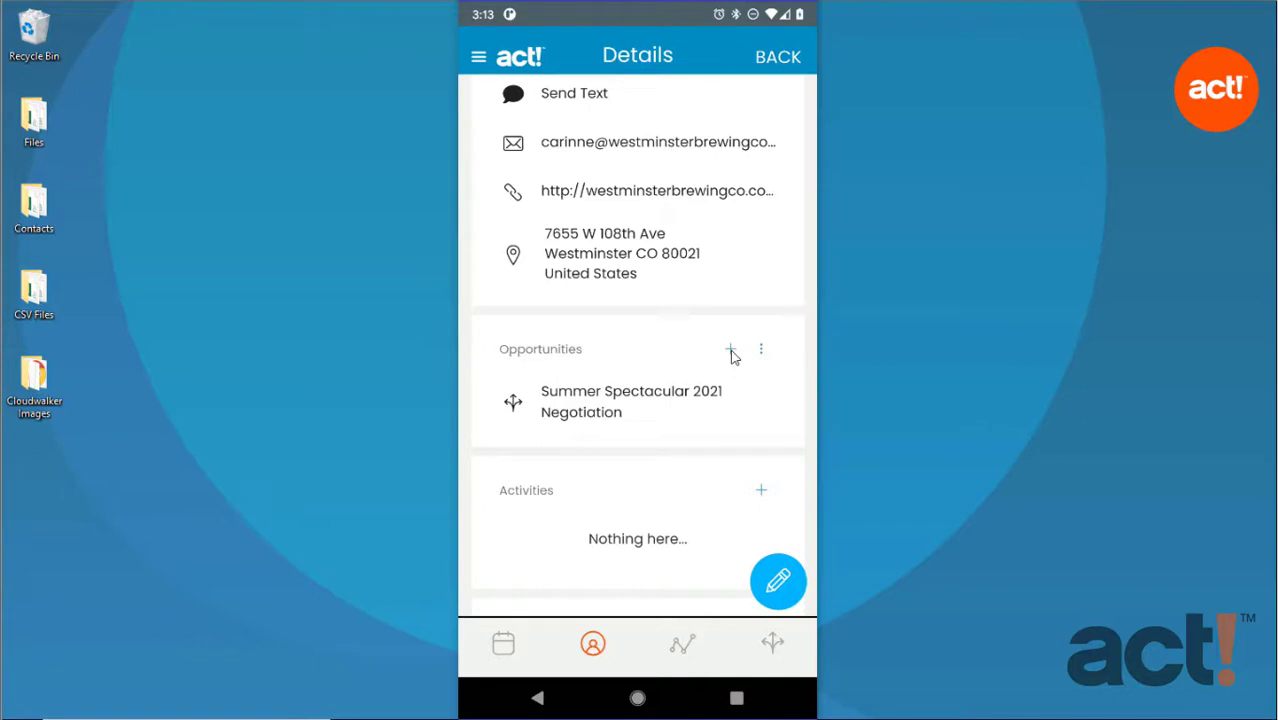
Step: Open the Summer Spectacular 2021 snapshot ($3,012.50, 75% stage), then its full details
left_click(577, 402)
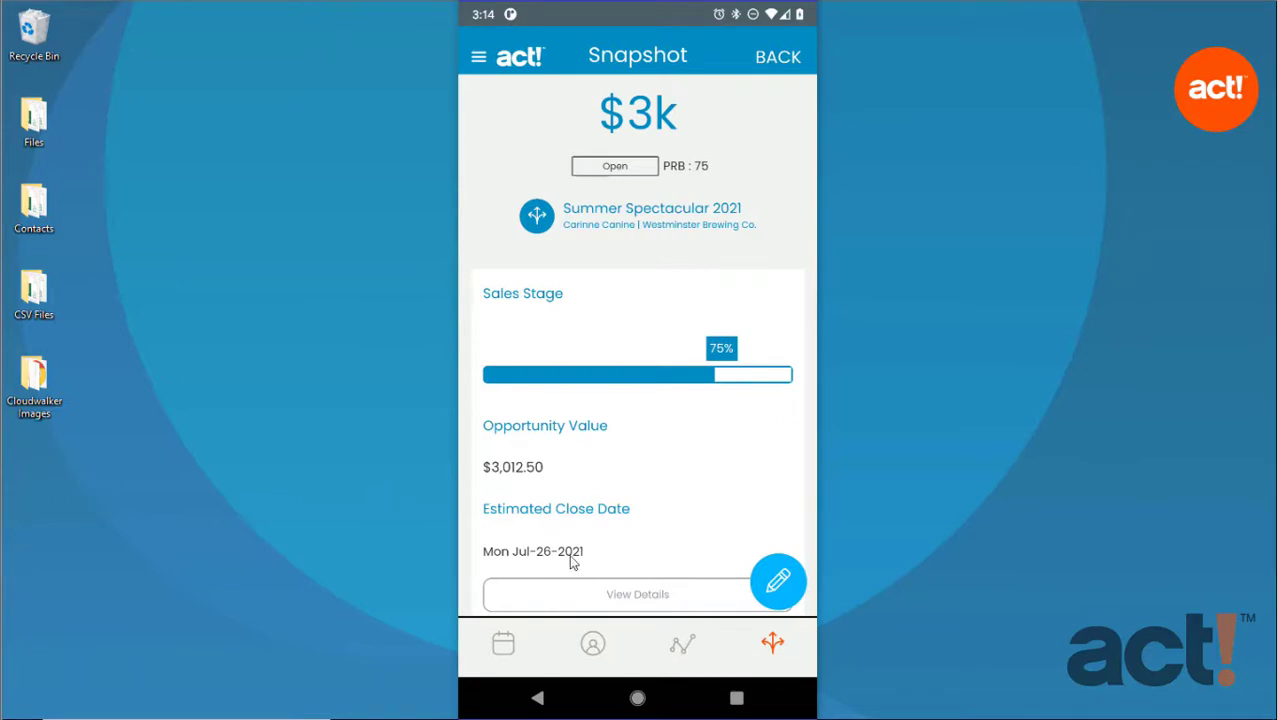
left_click(631, 598)
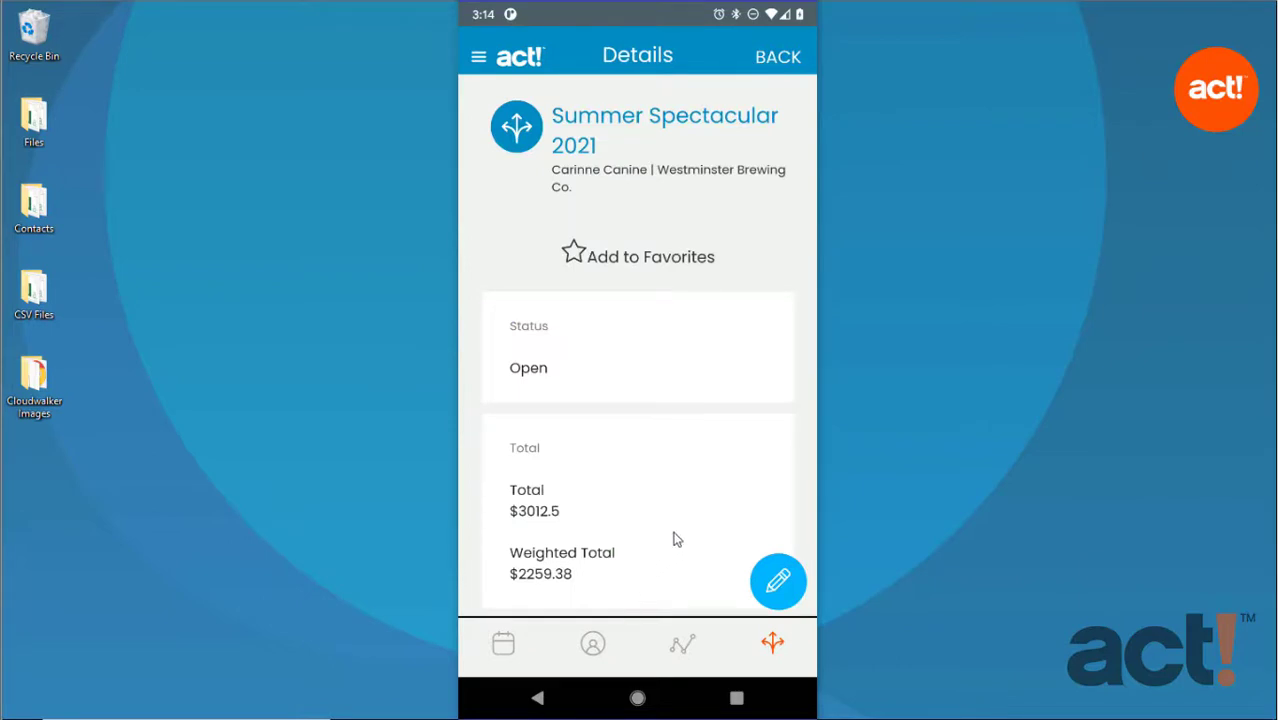
Step: Review the Summer Spectacular 2021 details (status Open, total $3012.5), then enter edit mode
left_click_drag(676, 531, 682, 488)
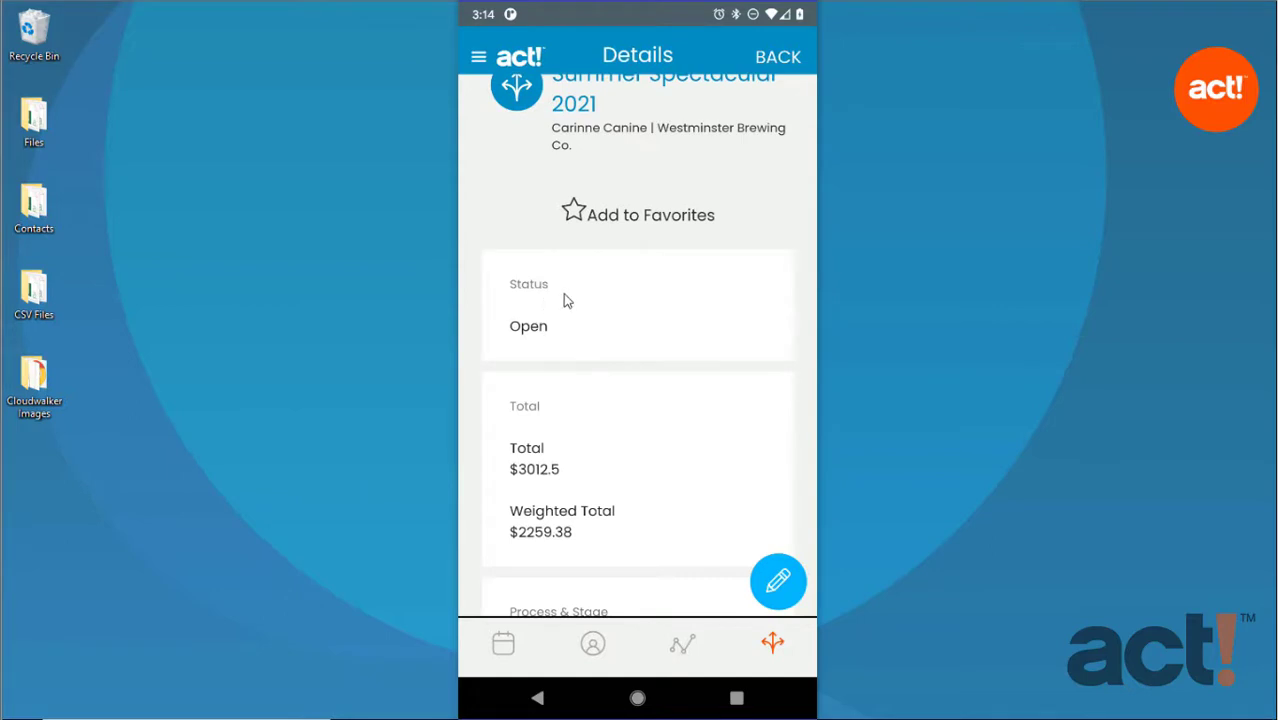
left_click_drag(622, 459, 610, 289)
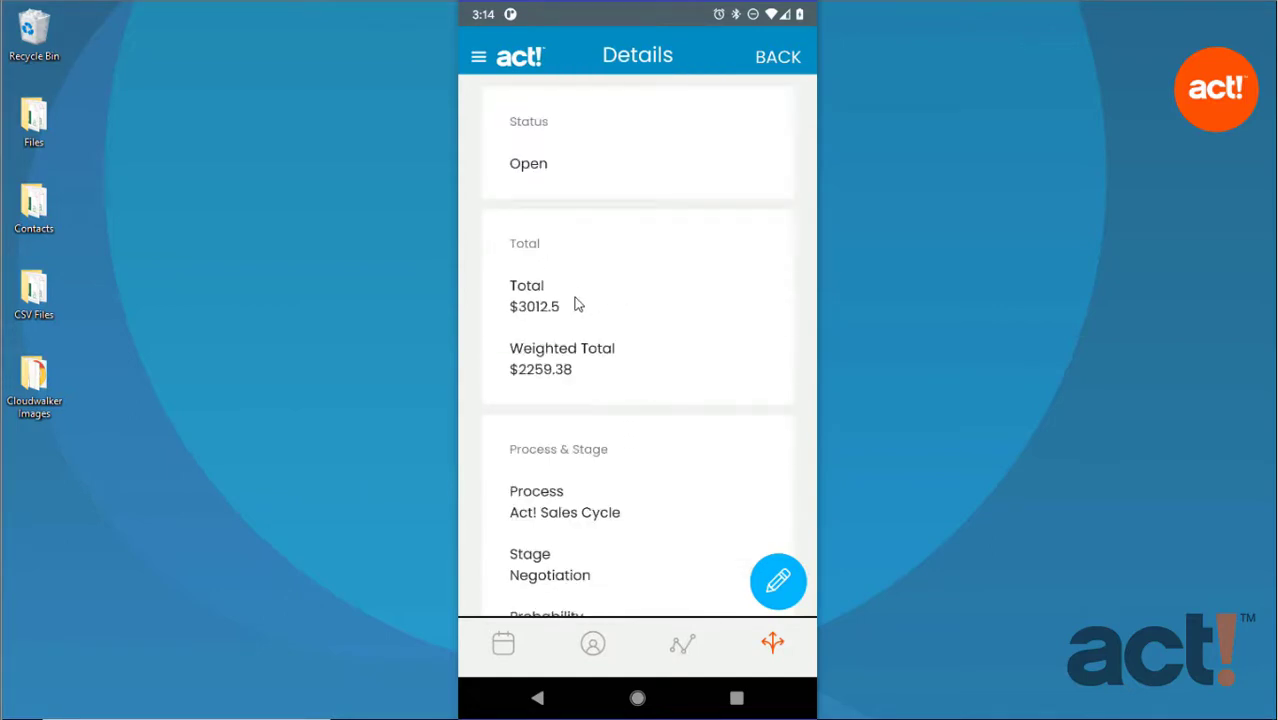
left_click_drag(639, 449, 648, 303)
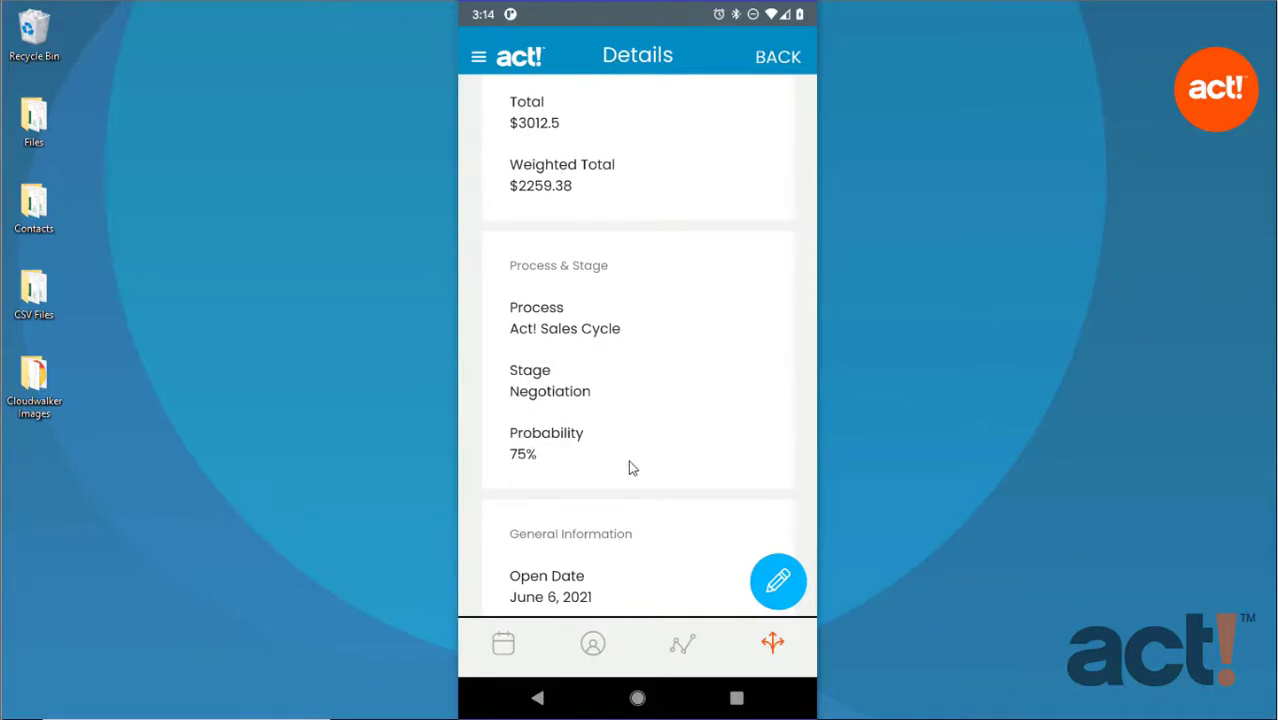
left_click_drag(630, 467, 656, 165)
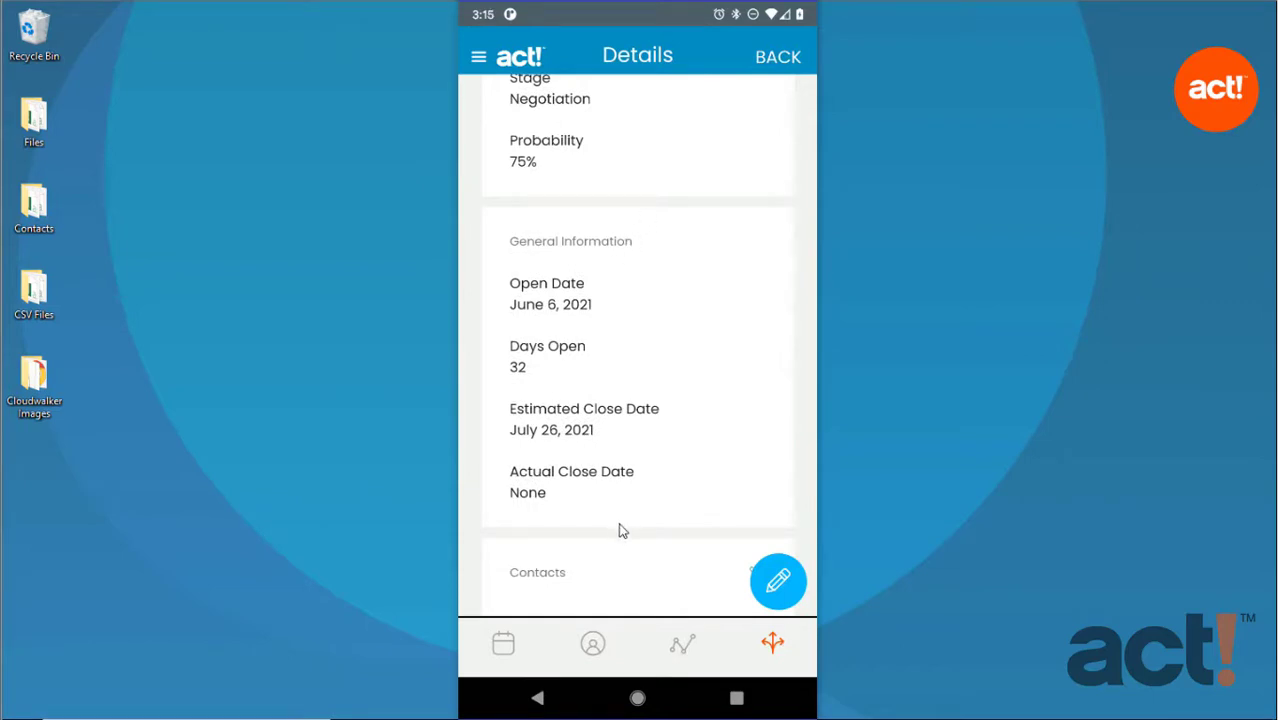
left_click_drag(620, 530, 620, 177)
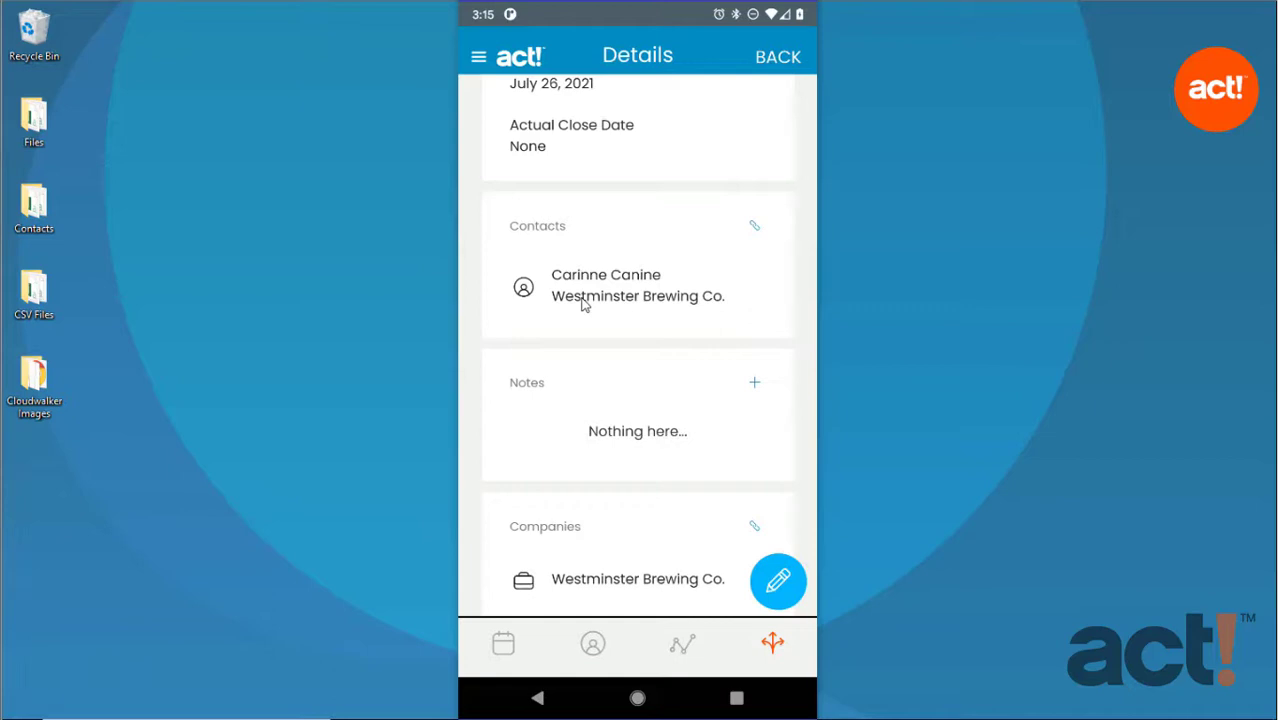
left_click(777, 582)
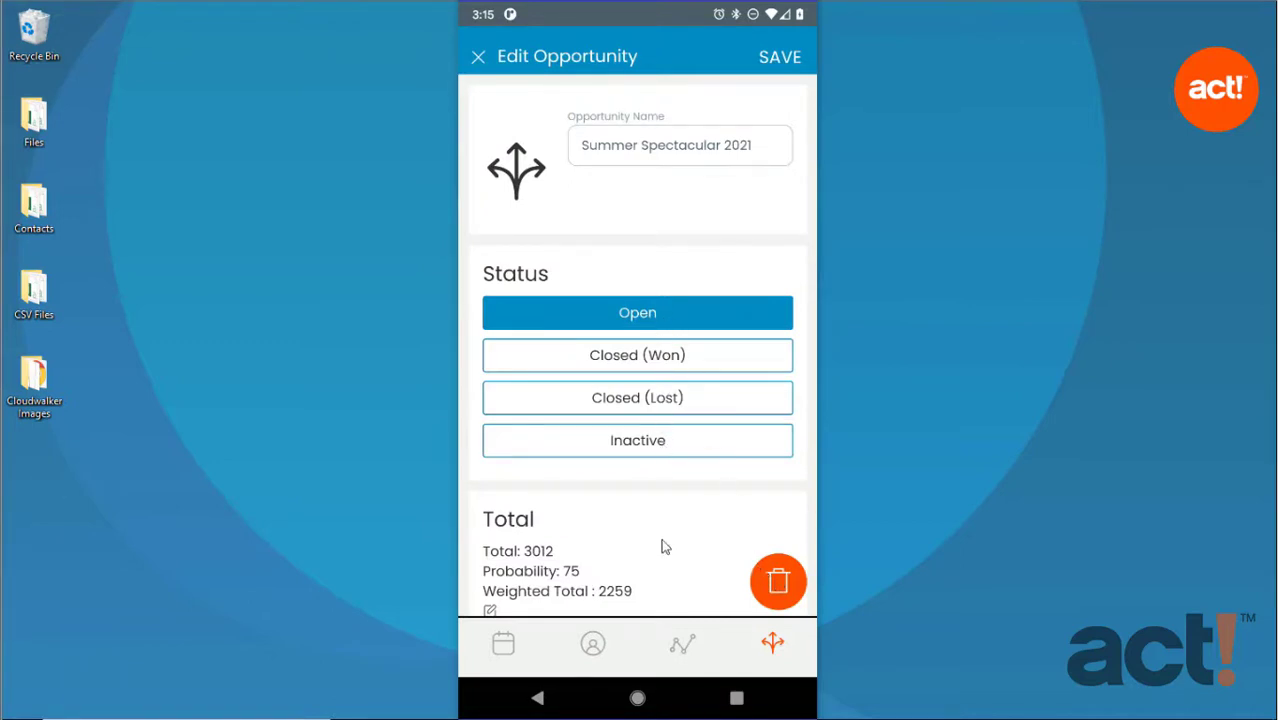
Step: Reveal the three products totalling 3012, then scroll to the Negotiation stage and Jul-25-21 close date
left_click_drag(665, 547, 693, 249)
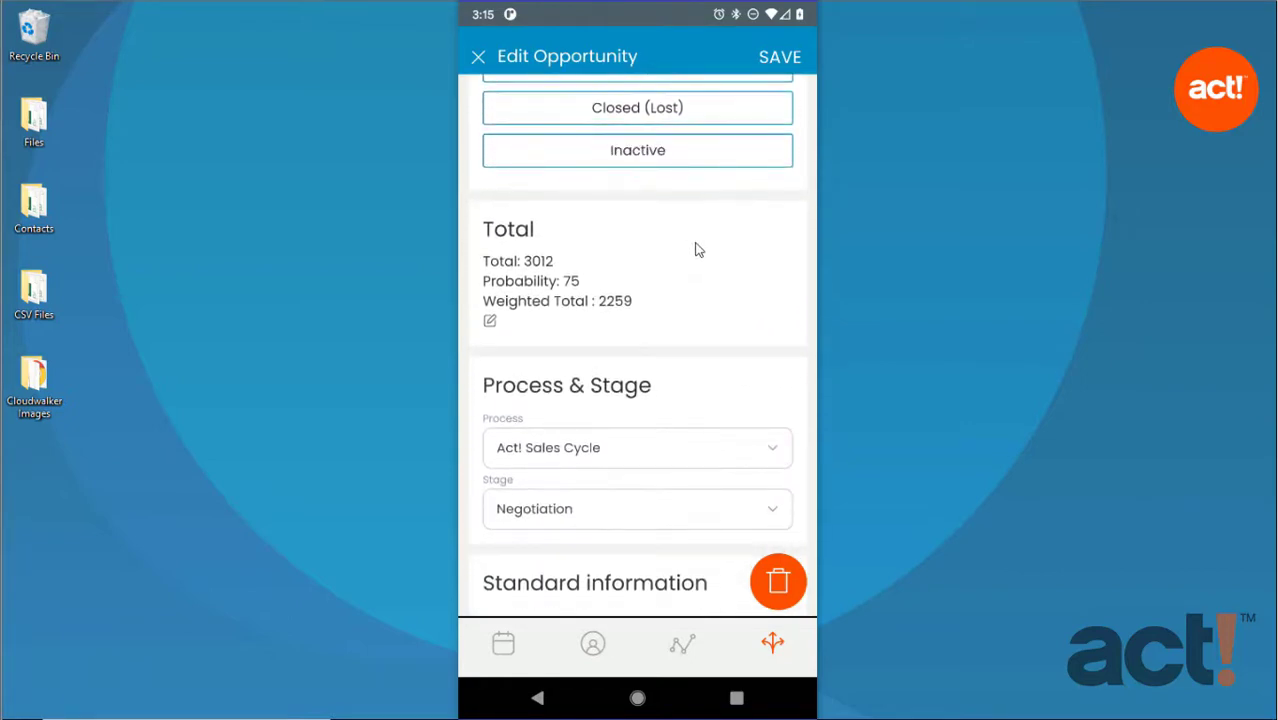
left_click(490, 323)
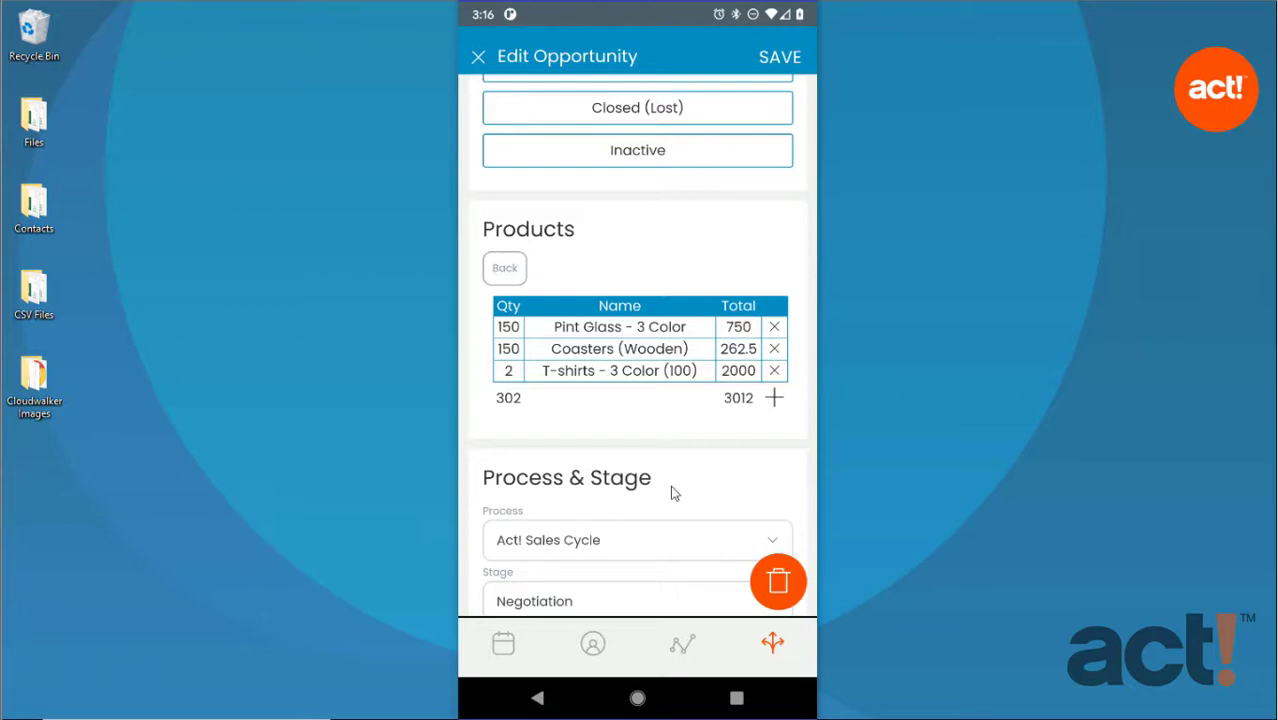
left_click_drag(673, 491, 684, 203)
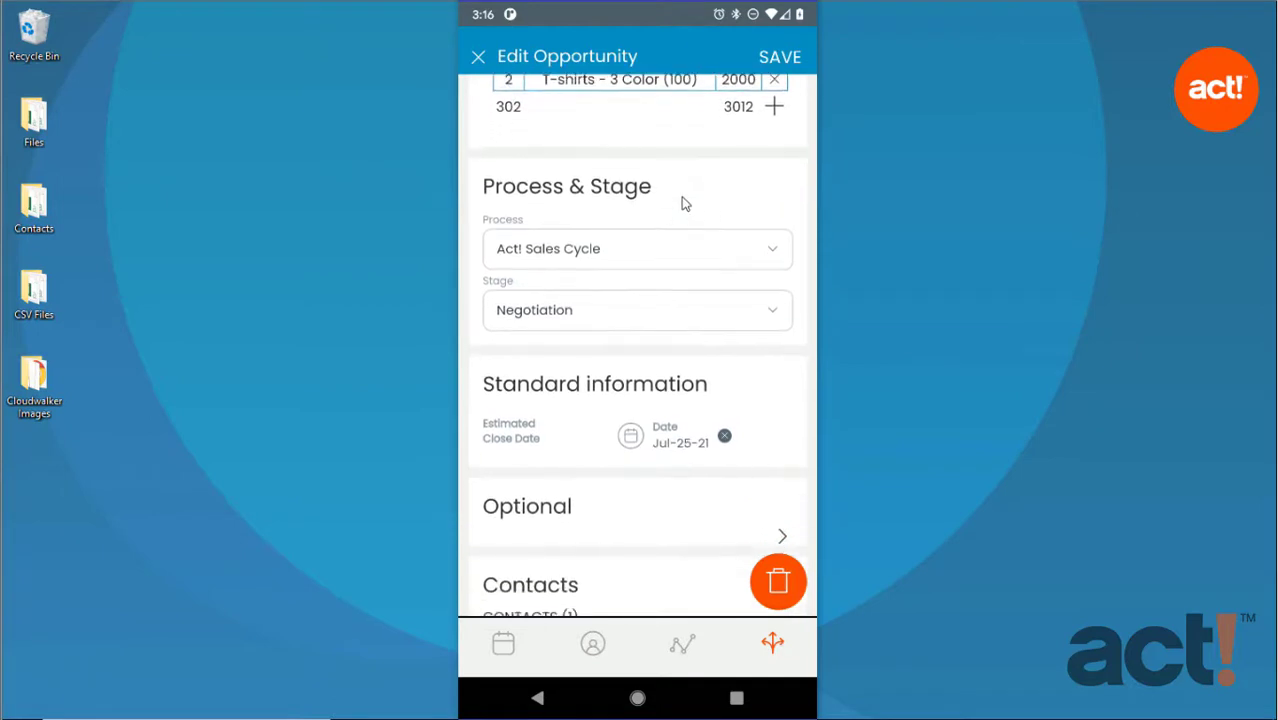
Step: Change the sales stage from Negotiation to Commitment to Buy and save the opportunity
left_click(600, 314)
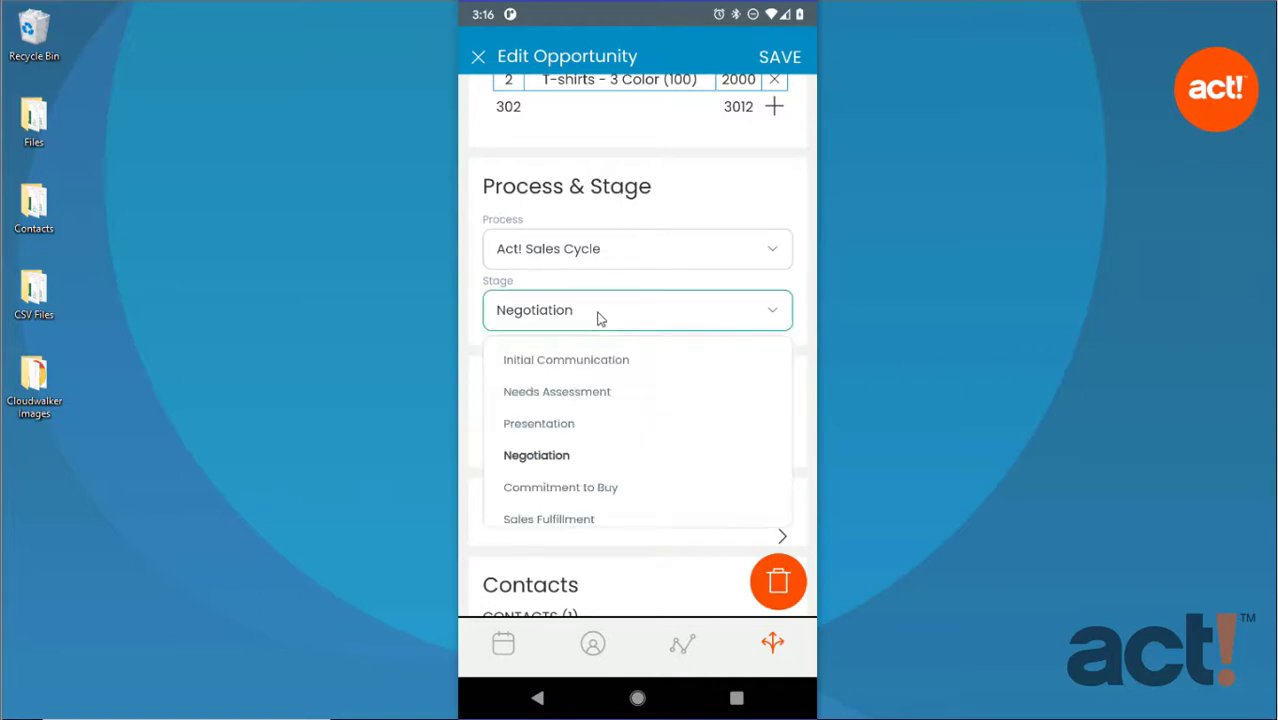
left_click(571, 490)
left_click_drag(570, 491, 608, 285)
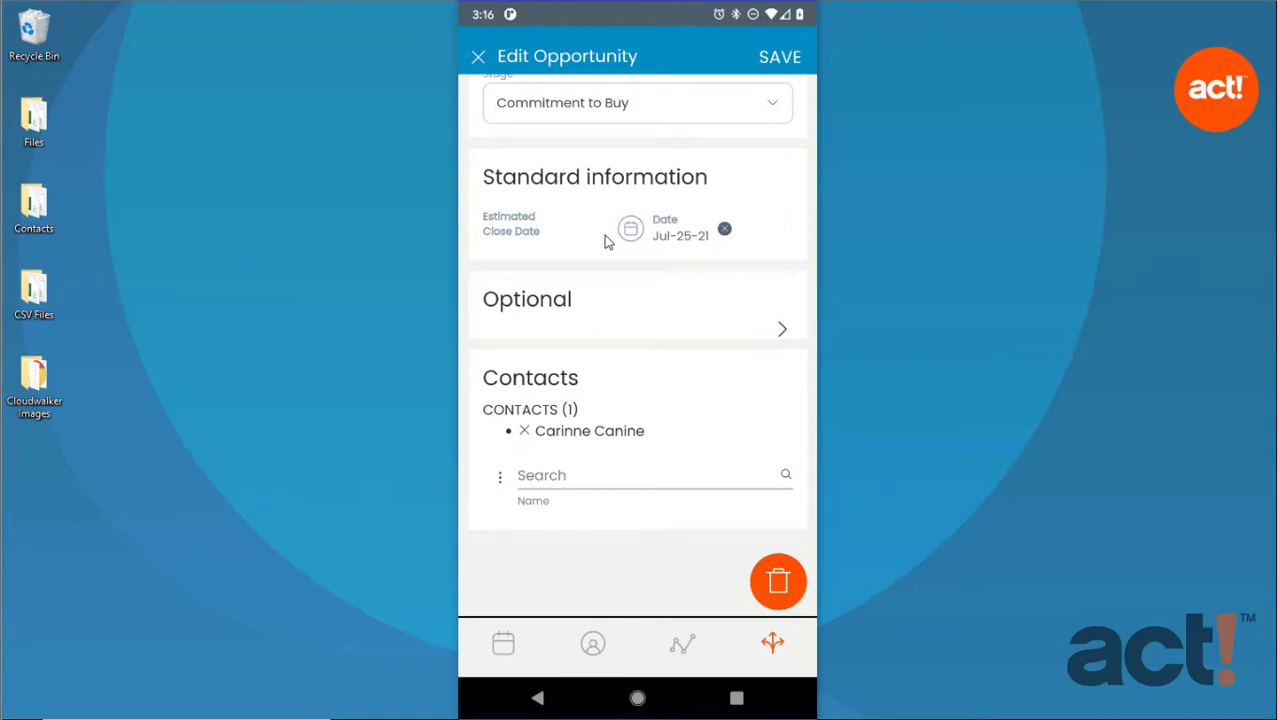
left_click(783, 331)
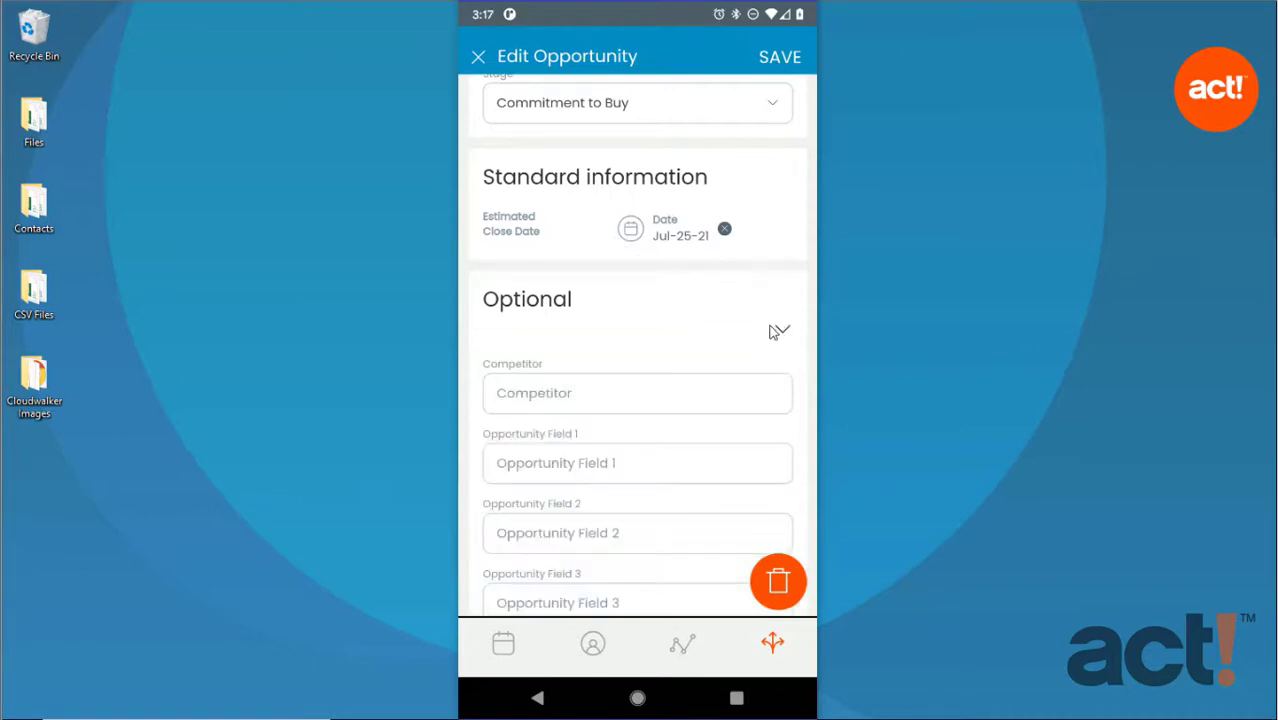
left_click(784, 332)
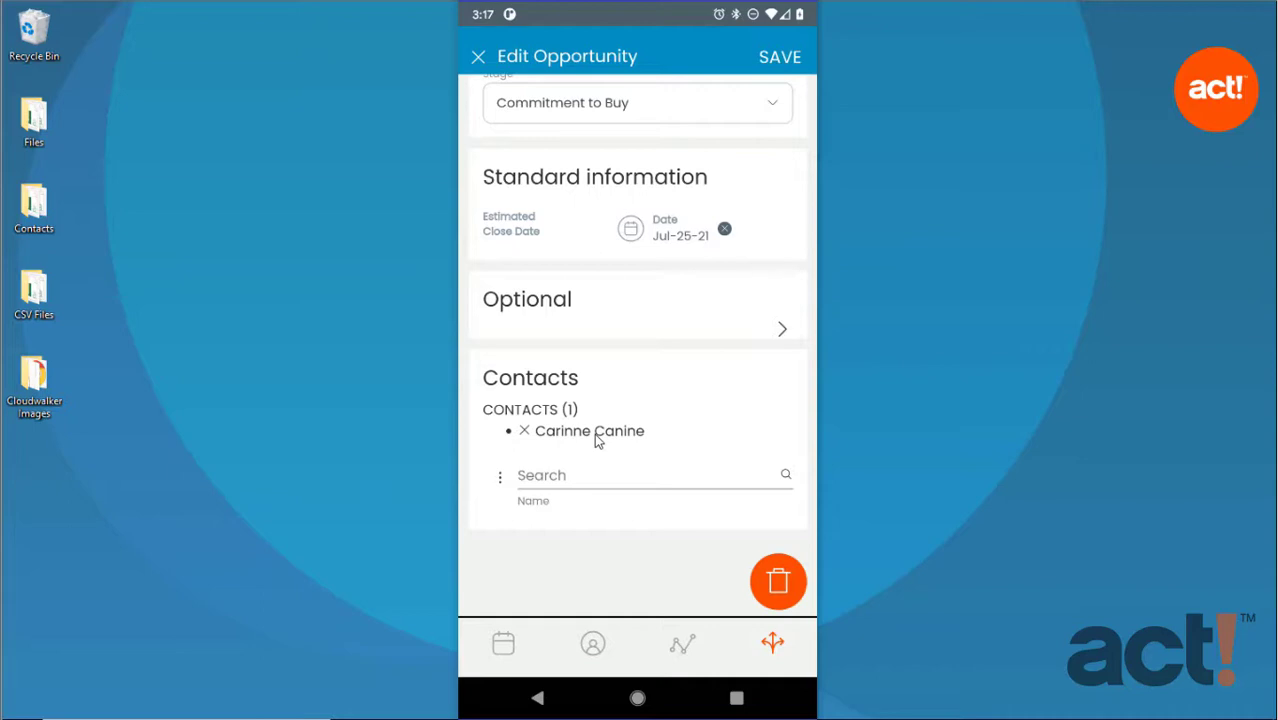
left_click(781, 58)
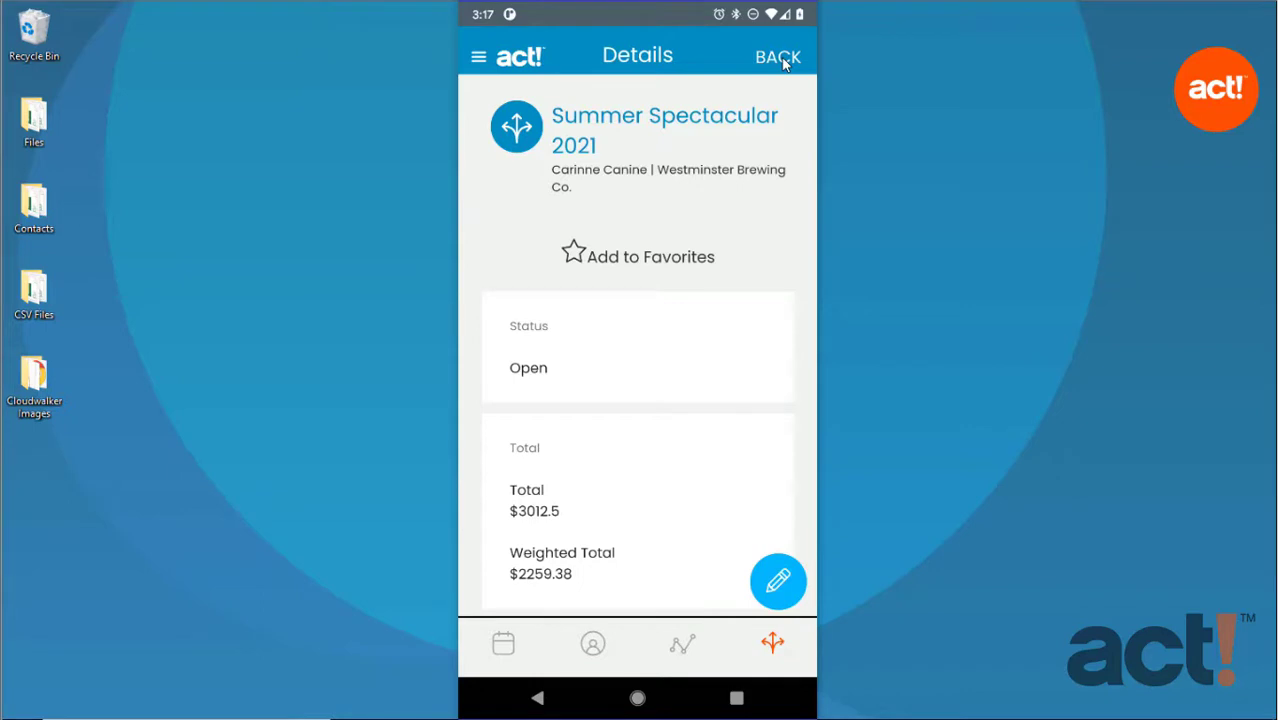
Step: Go to the Opportunities list through the navigation menu
left_click(481, 60)
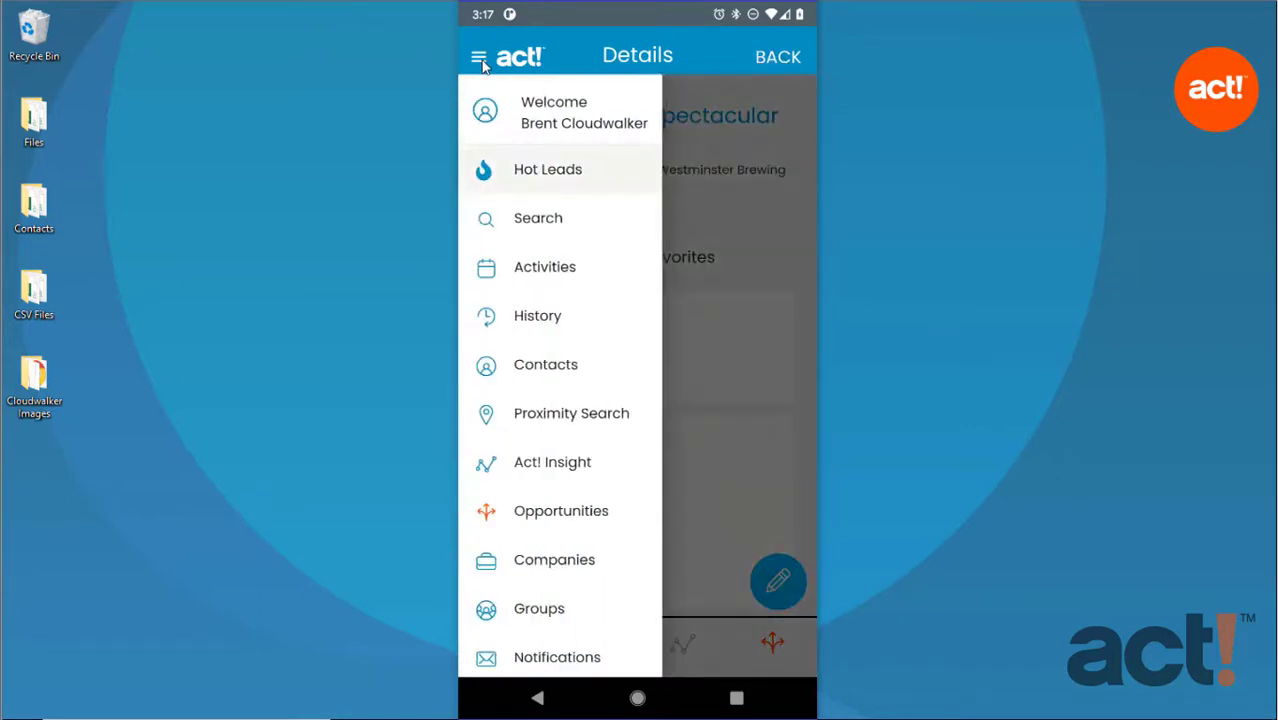
left_click(545, 515)
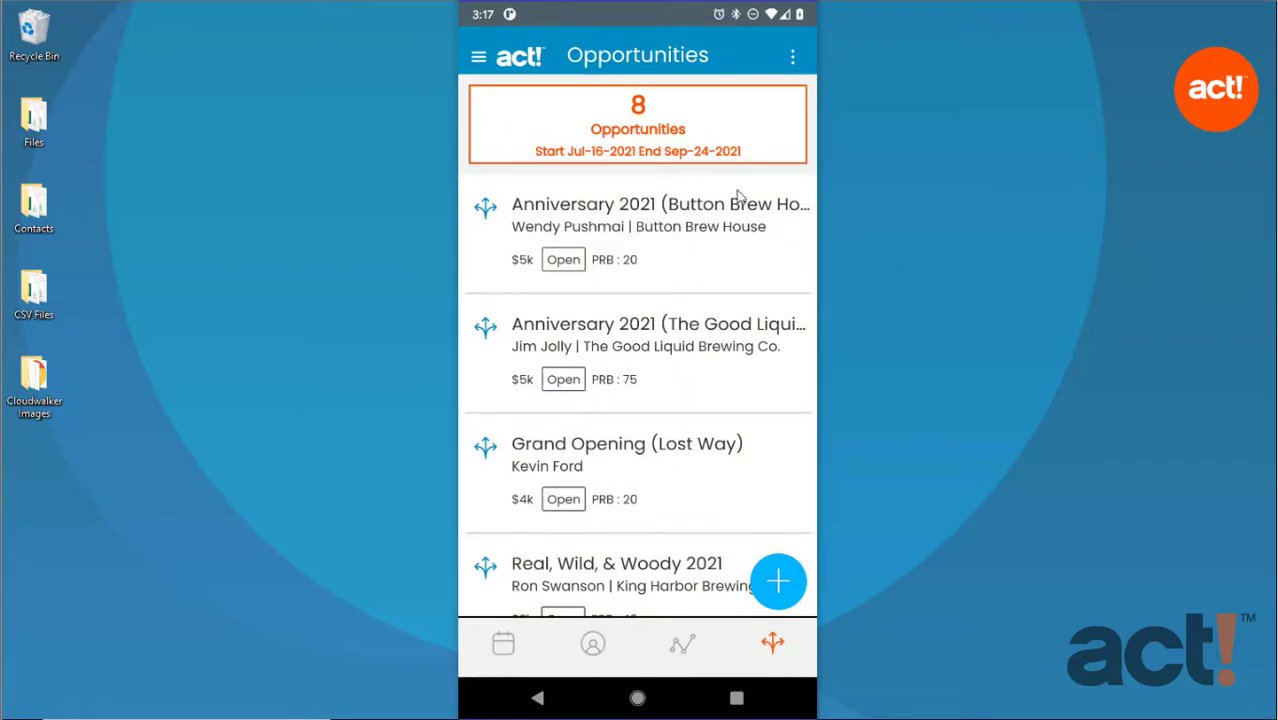
Step: Clear the opportunity filters to show all 25, then start a blank New Opportunity
left_click(793, 60)
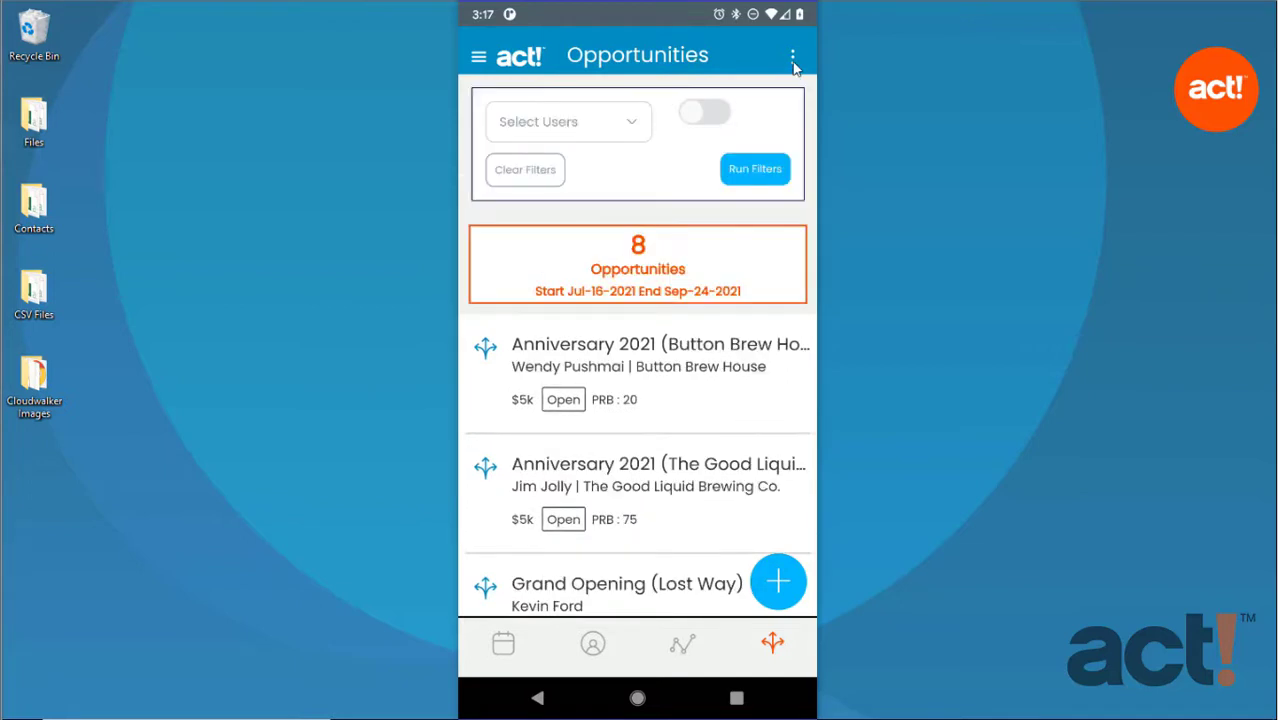
left_click(534, 177)
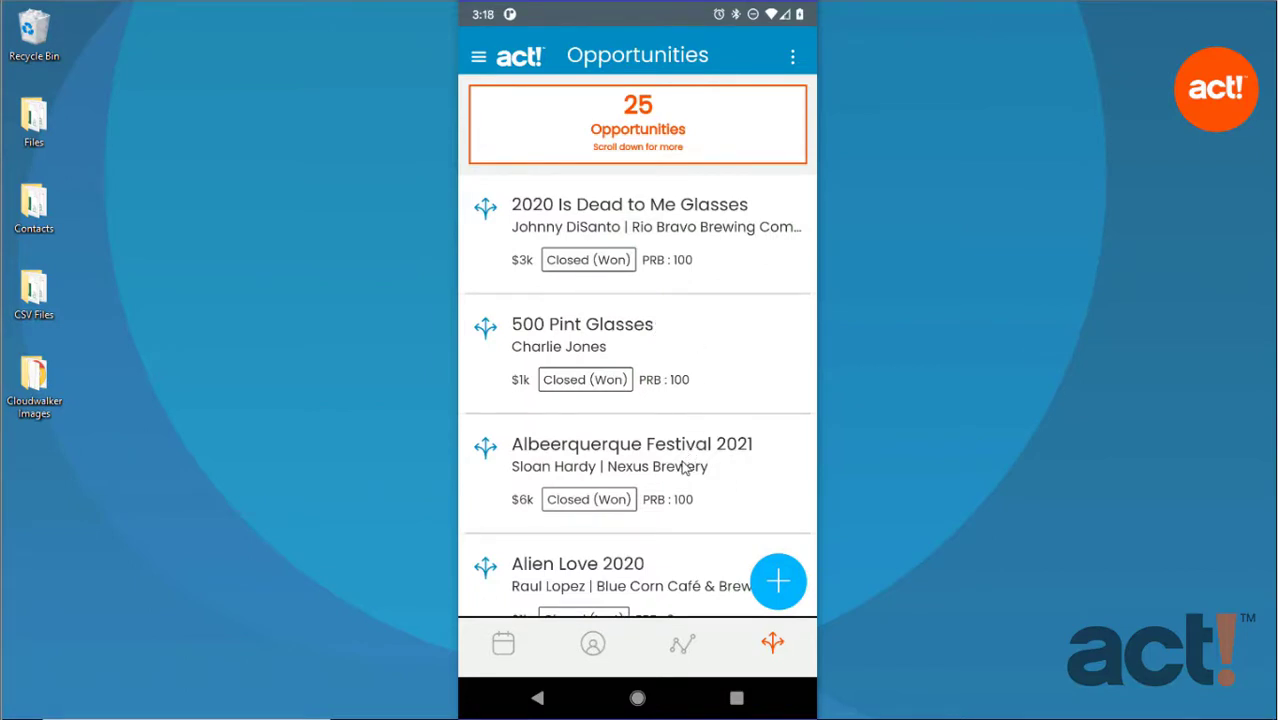
left_click_drag(656, 402, 658, 215)
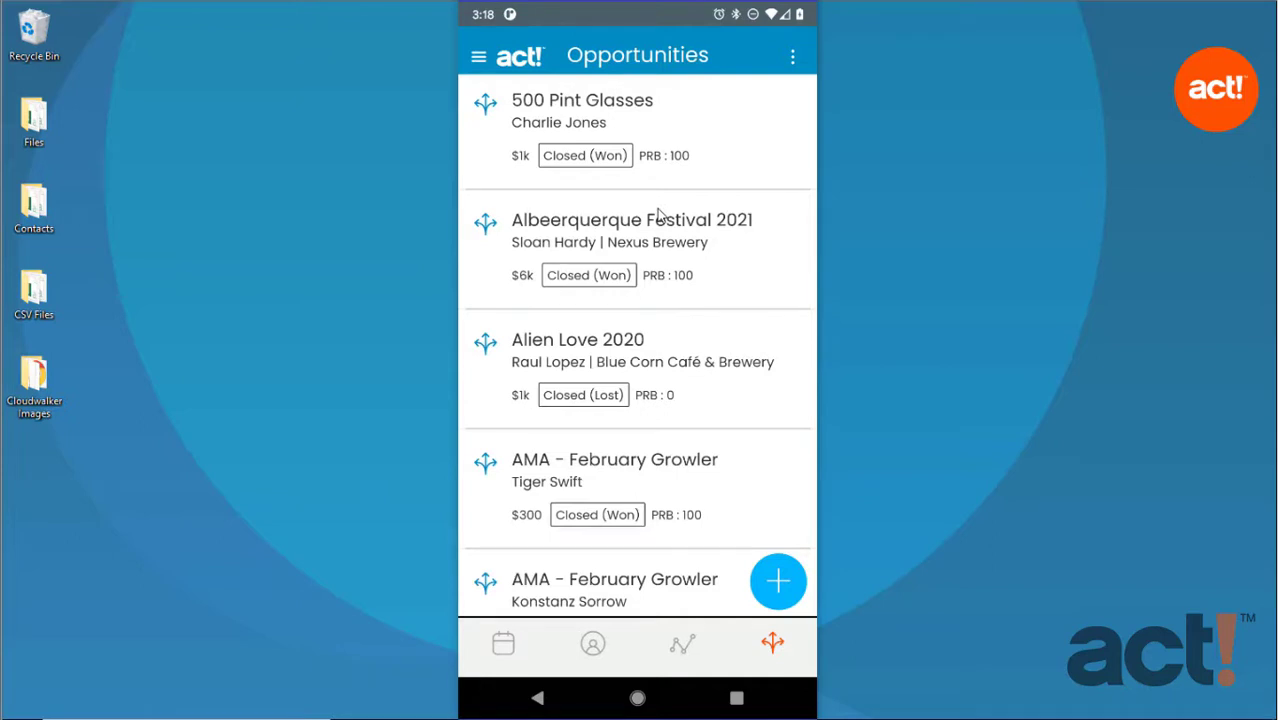
left_click(777, 590)
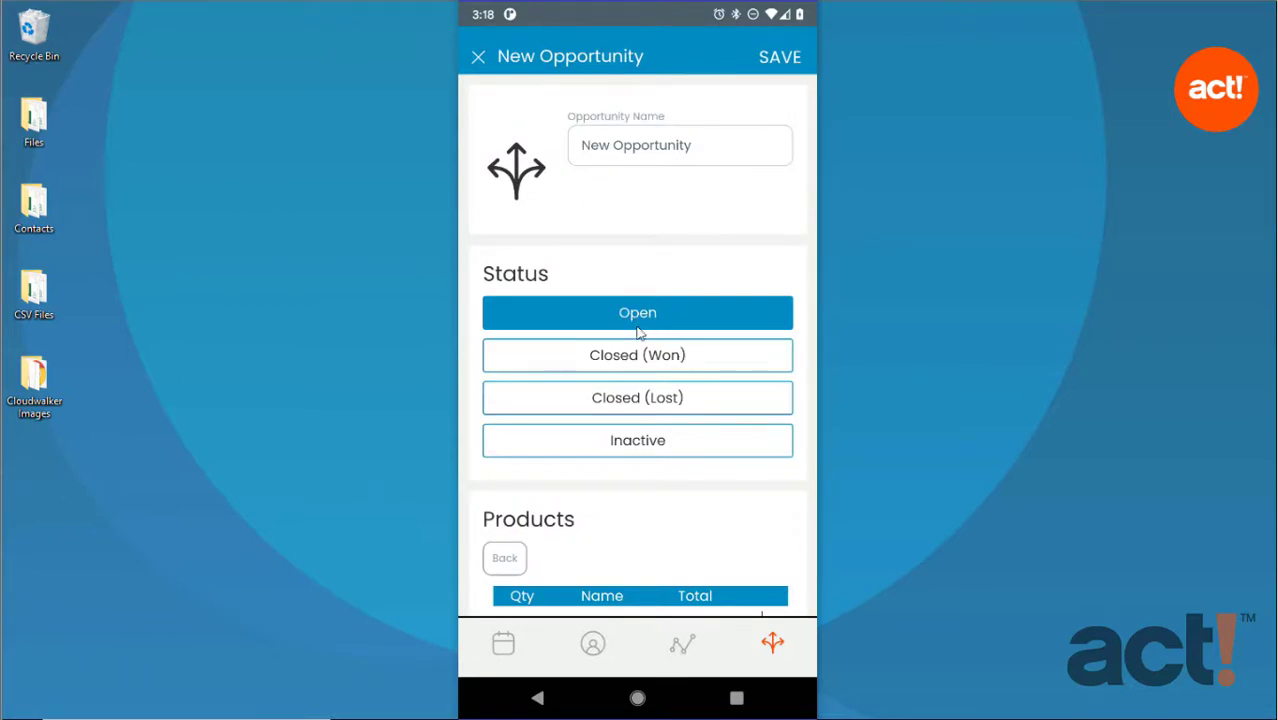
Step: Set the new opportunity's estimated close date to Jul-30-21
left_click_drag(645, 528, 660, 318)
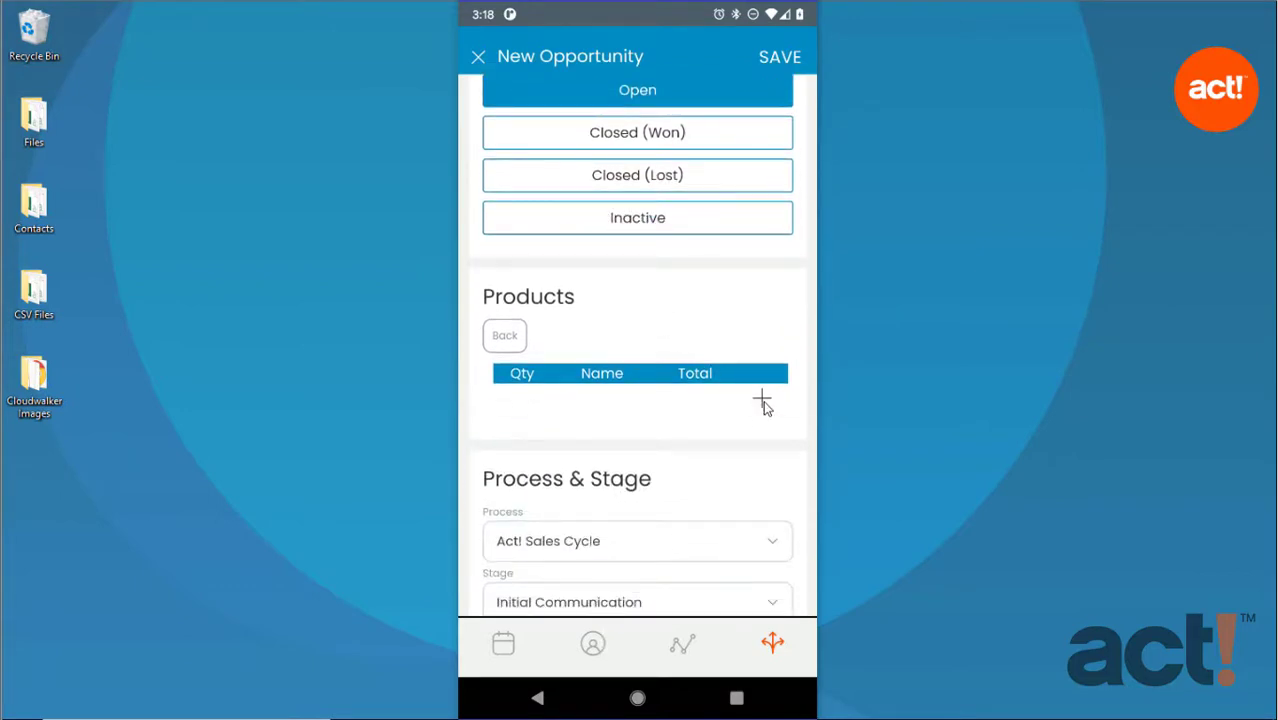
left_click_drag(676, 485, 656, 265)
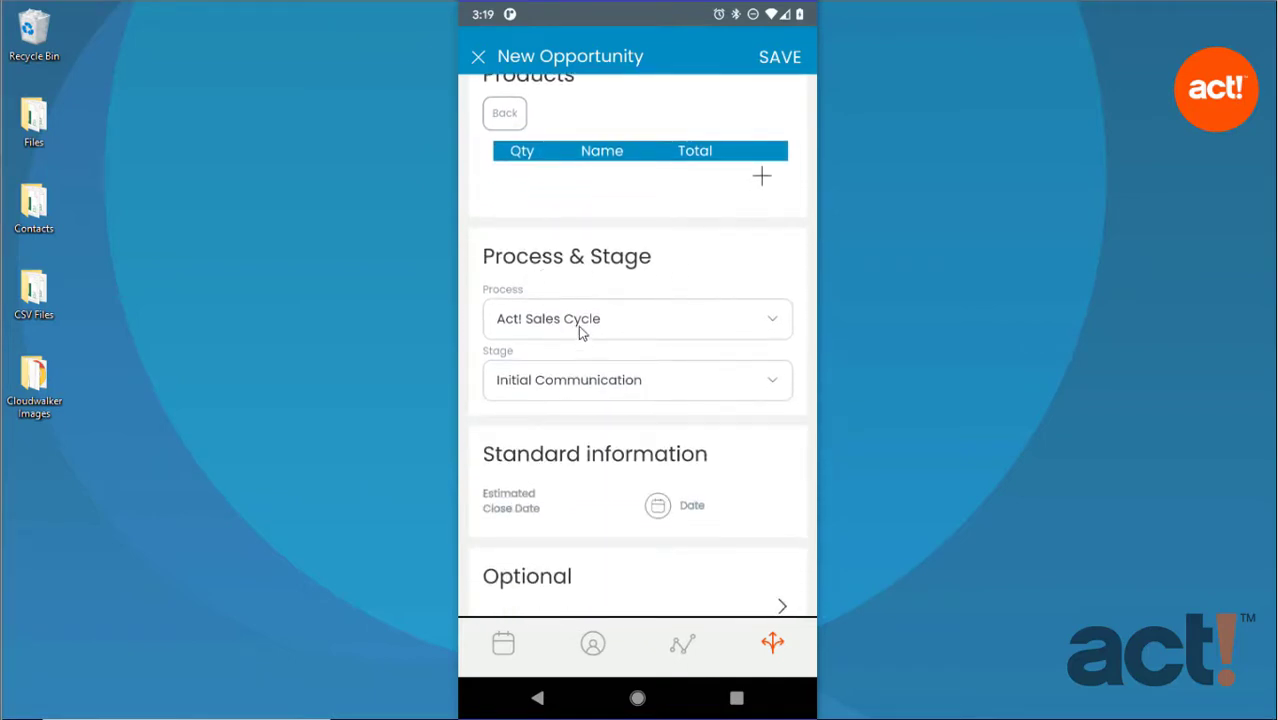
left_click_drag(616, 522, 628, 348)
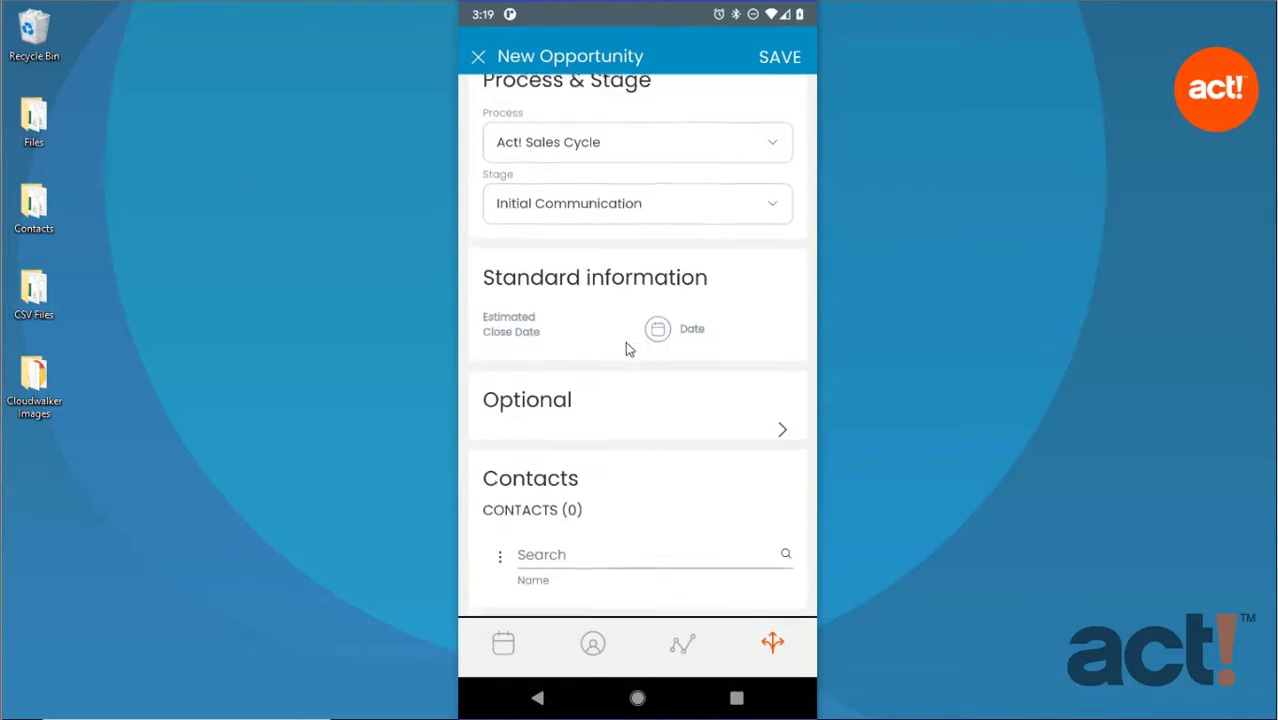
left_click(657, 335)
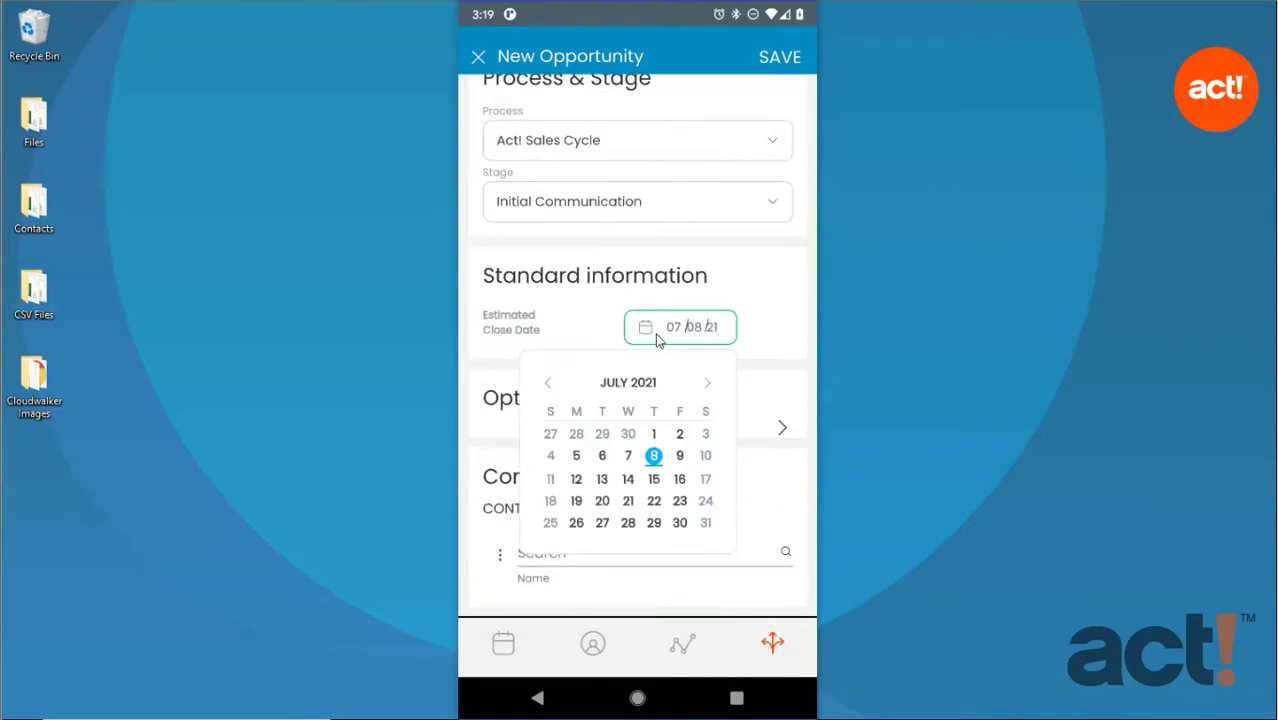
left_click(680, 523)
left_click(596, 332)
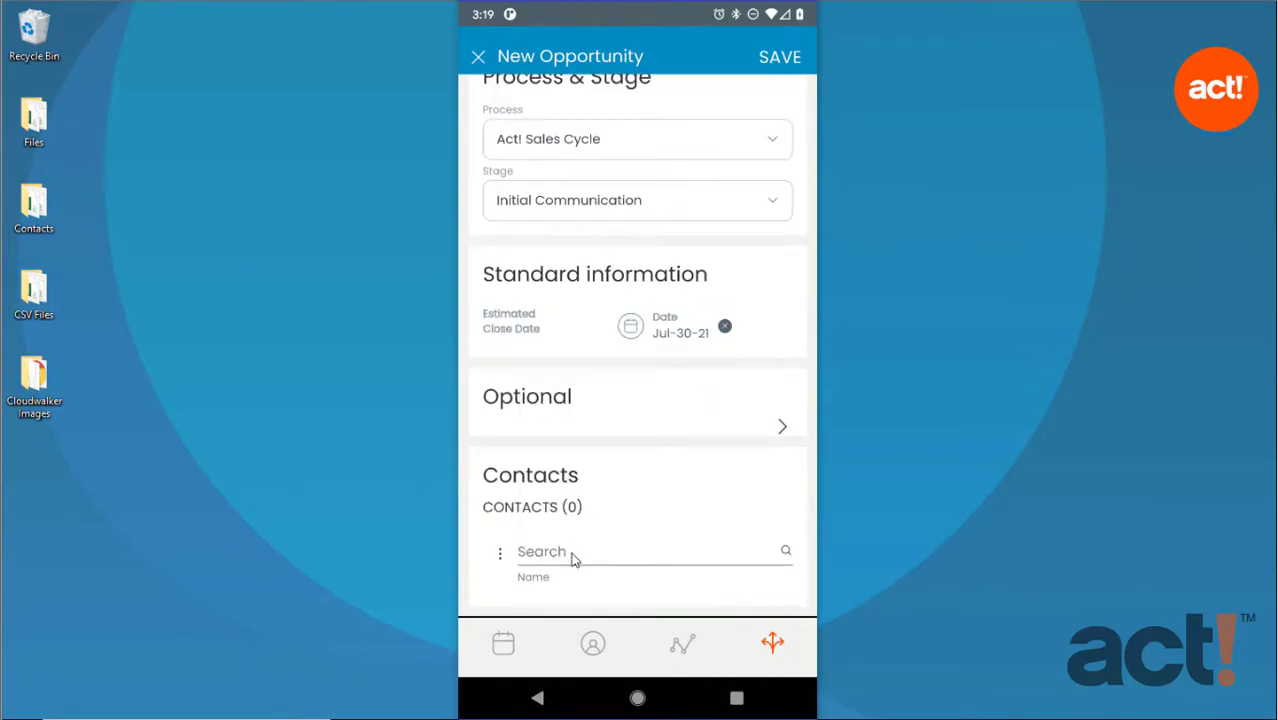
Step: Search contacts by first name and link the Two Brothers Tap House contact
left_click(571, 555)
type("will")
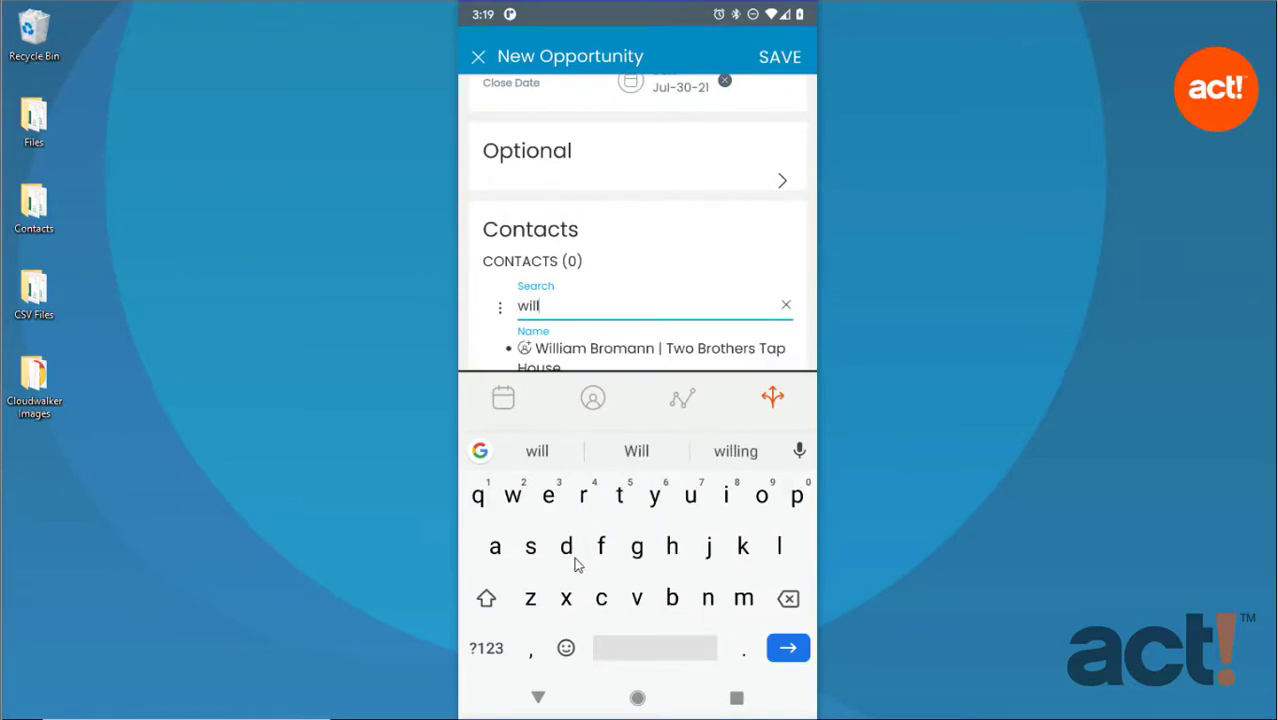
left_click(528, 354)
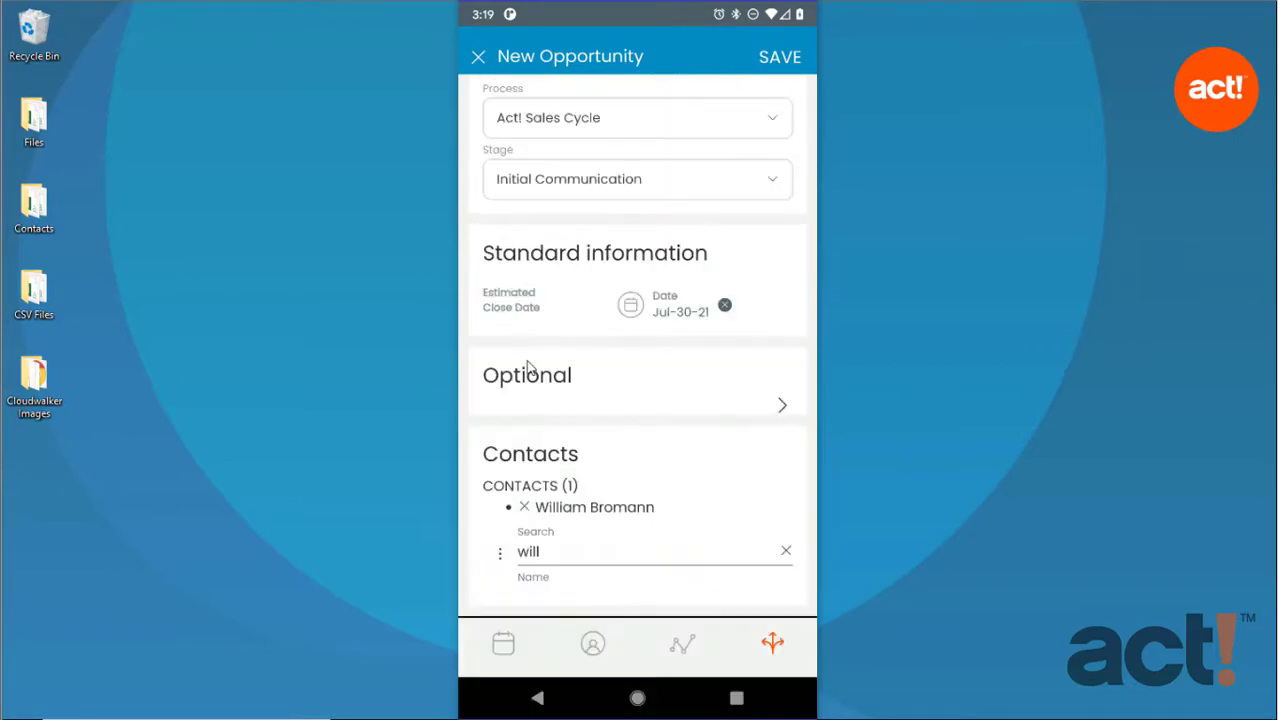